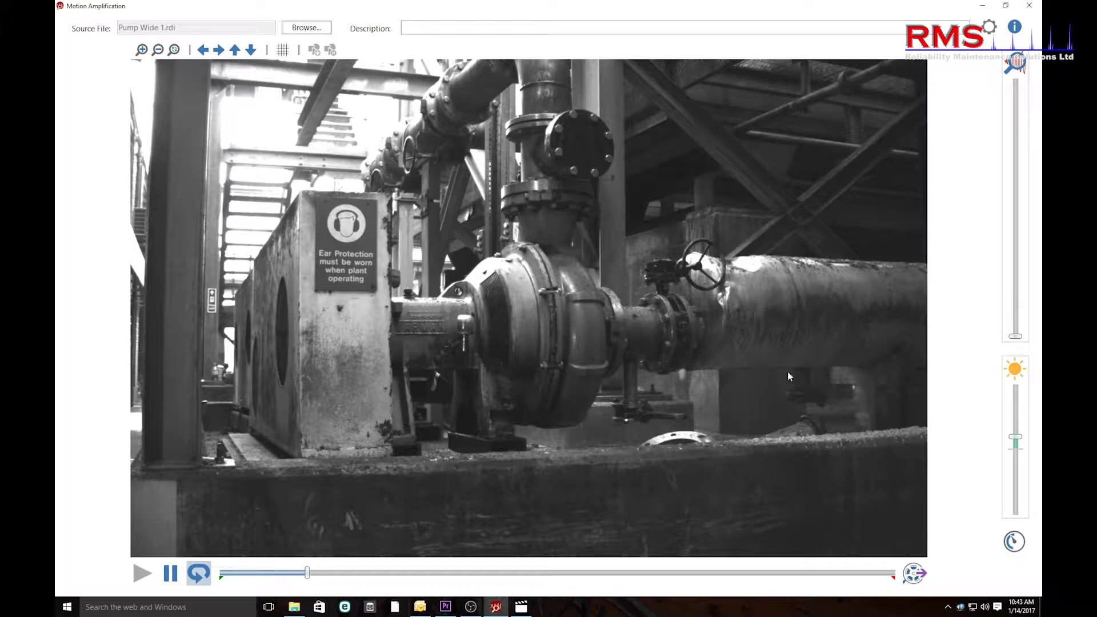
Step: Raise the pump video's amplification slider in two increments, then start exporting the amplified video
click(1016, 261)
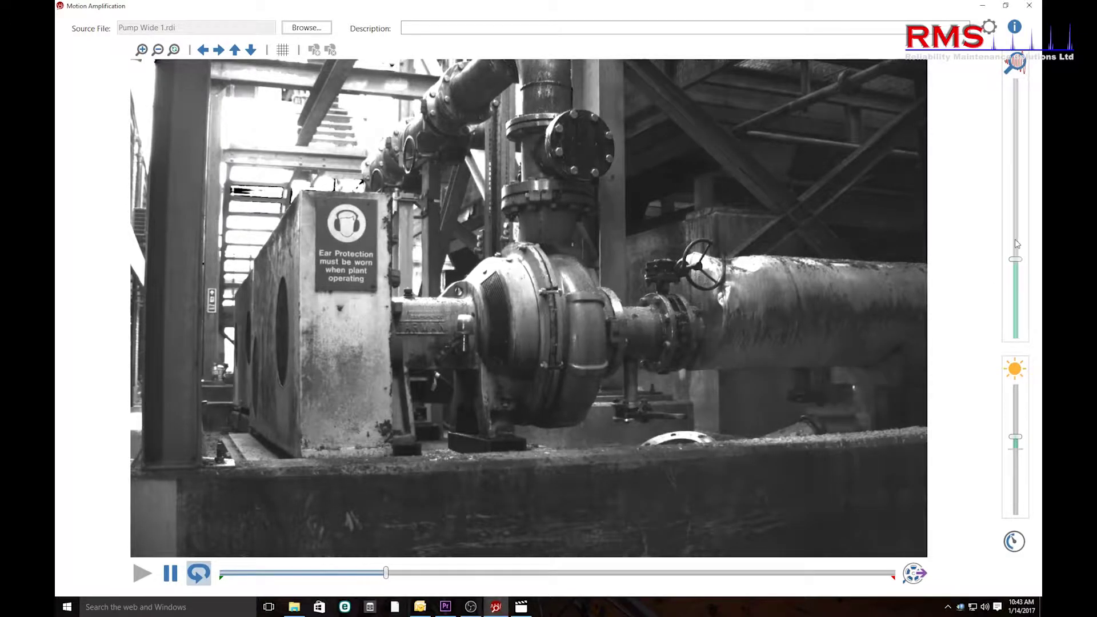
click(1016, 164)
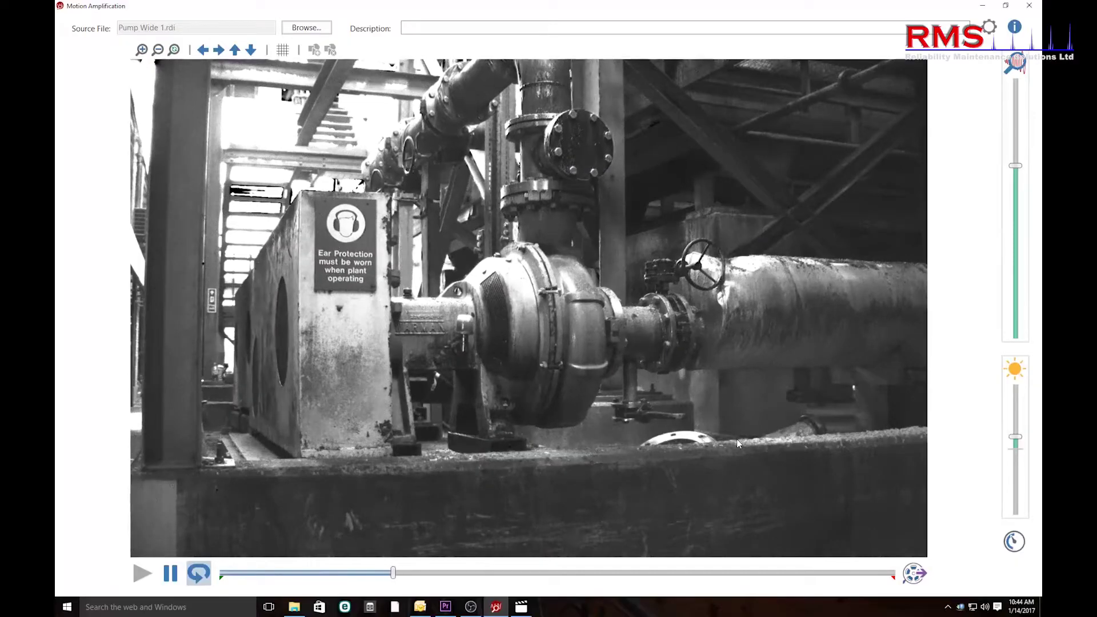
click(914, 573)
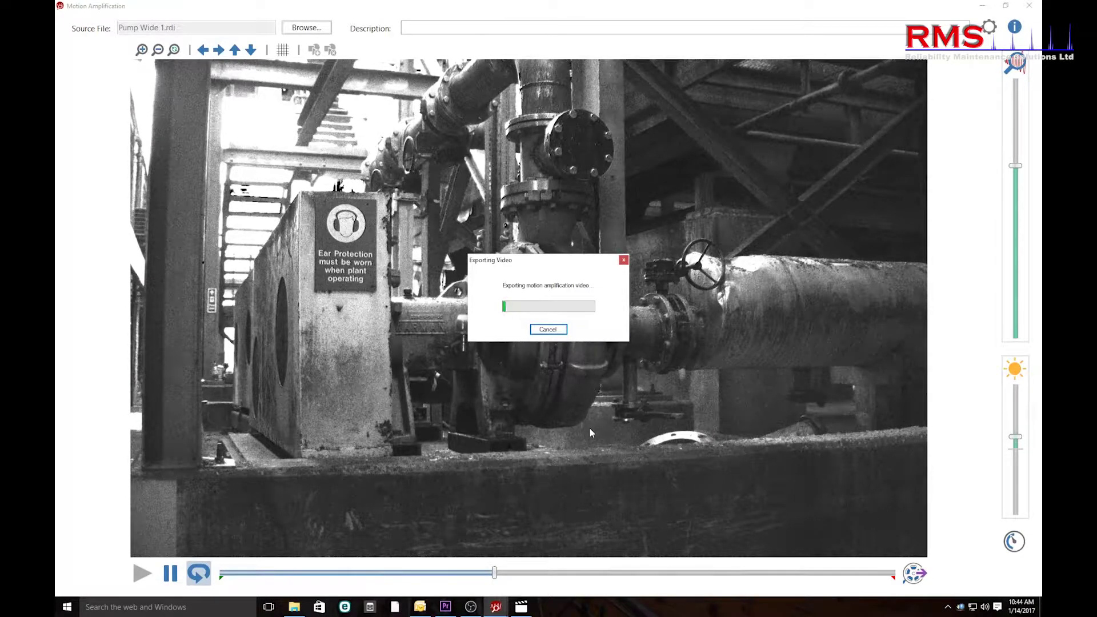